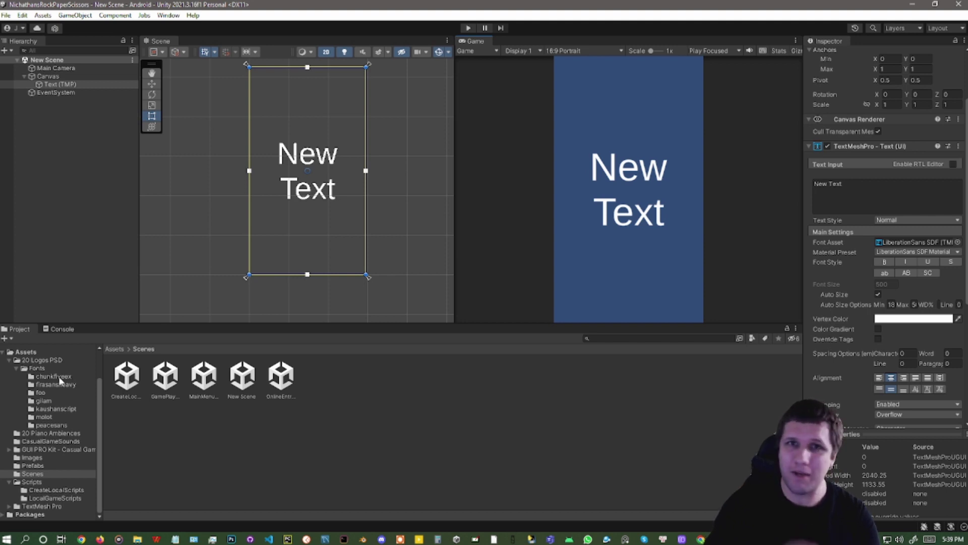
Step: Open the chunkfiveex folder under 20 Logos PSD/Fonts in the project assets and select the Chunkfive Ex font file
click(60, 115)
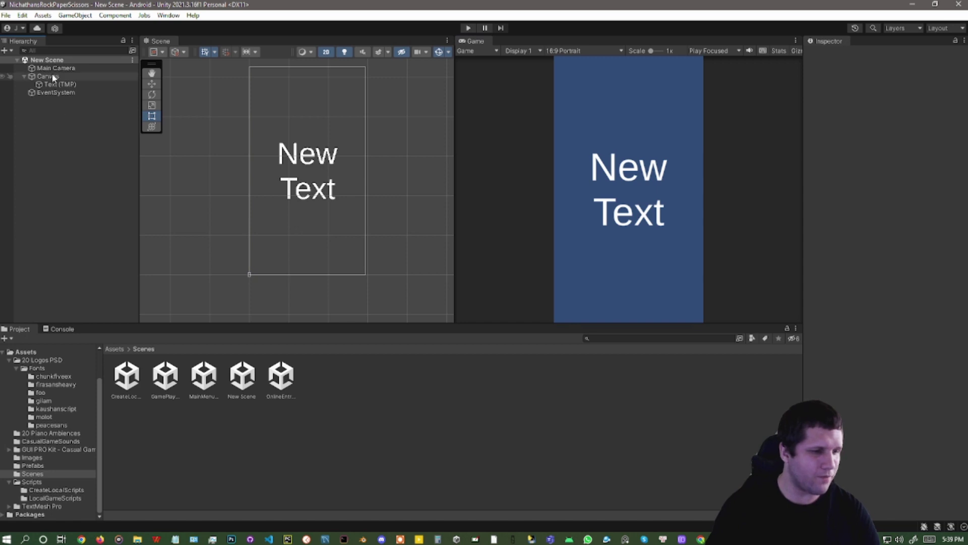
click(60, 86)
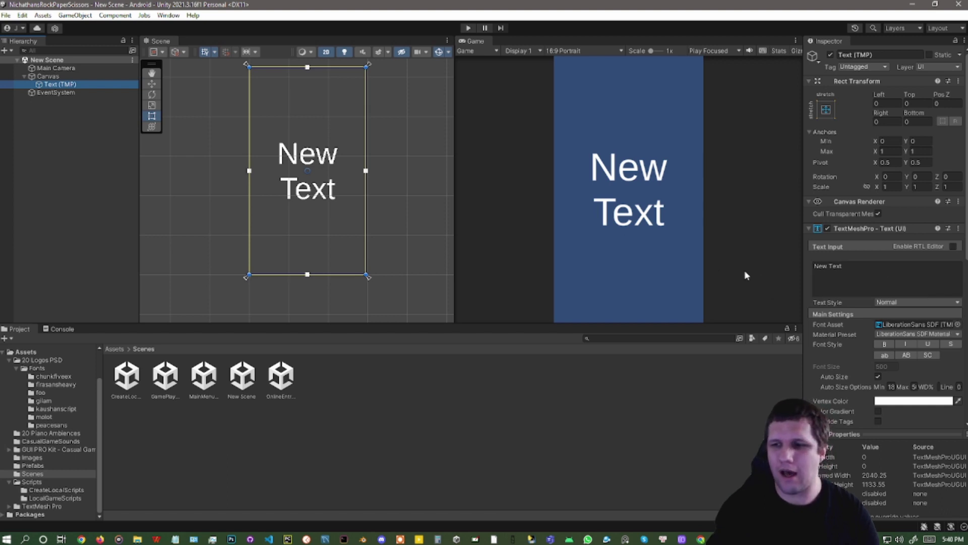
click(52, 377)
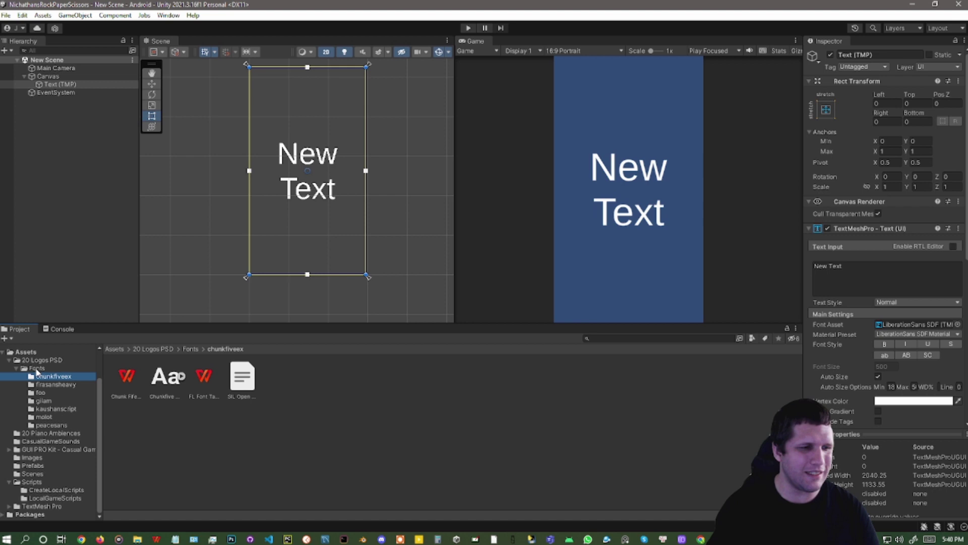
click(29, 353)
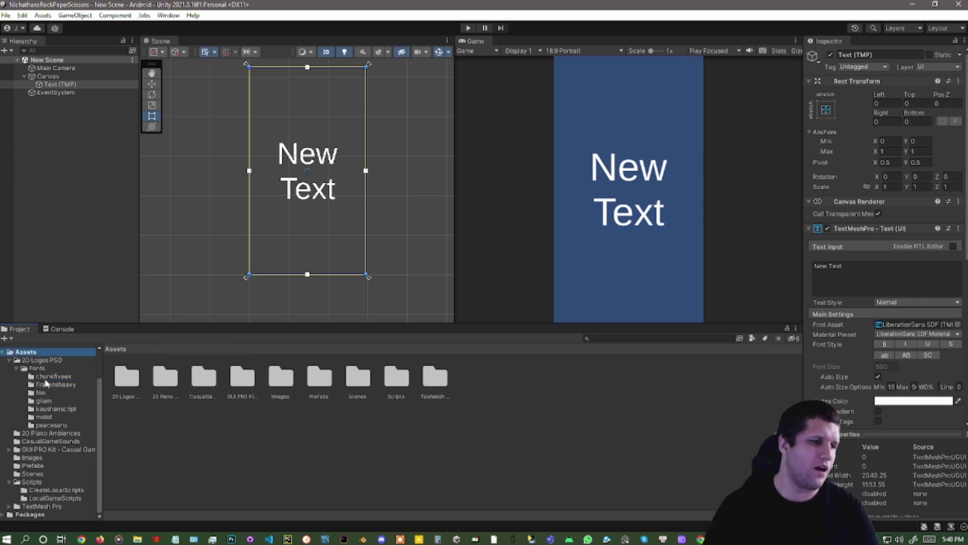
click(40, 371)
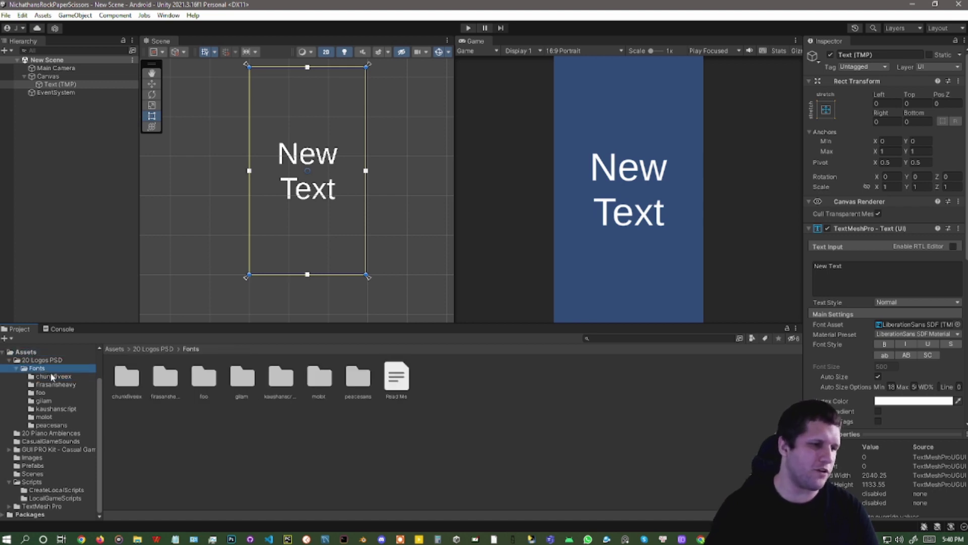
click(52, 377)
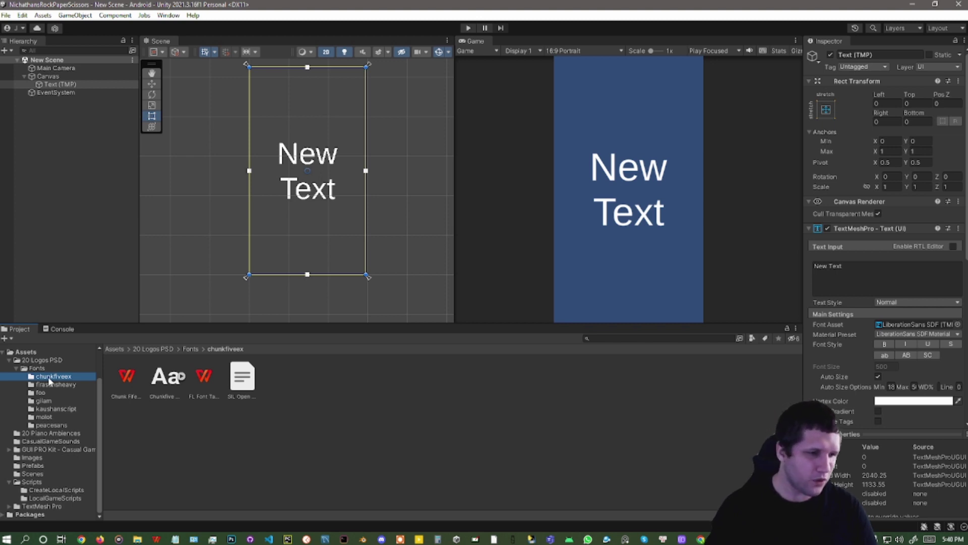
click(163, 388)
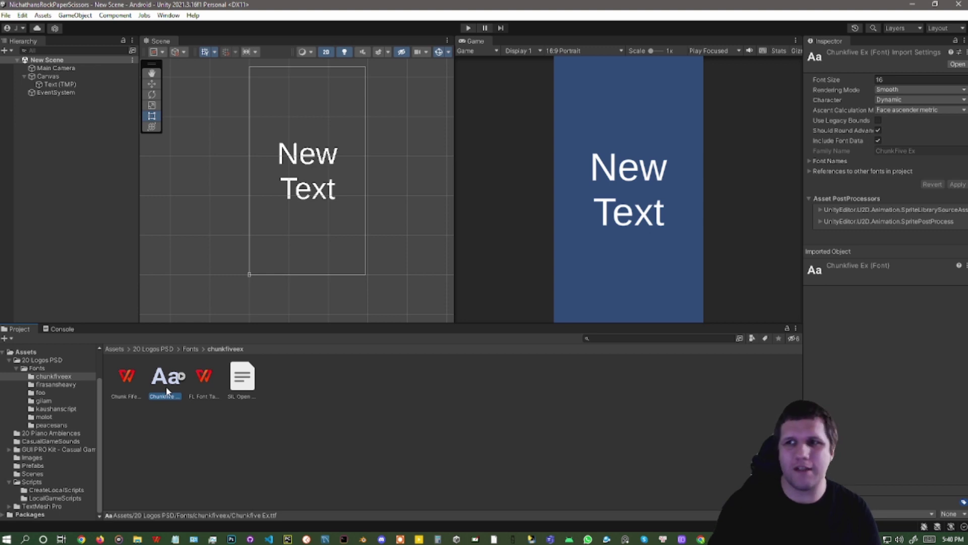
Step: Show the chunkfiveex folder in File Explorer, open Chunkfive Ex.ttf to try installing the font, and return to Unity
right_click(317, 403)
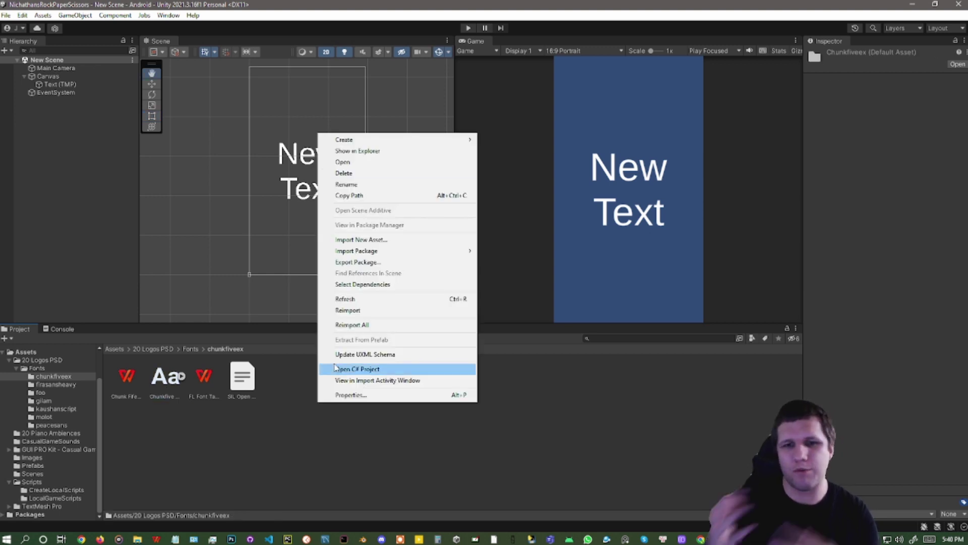
click(346, 150)
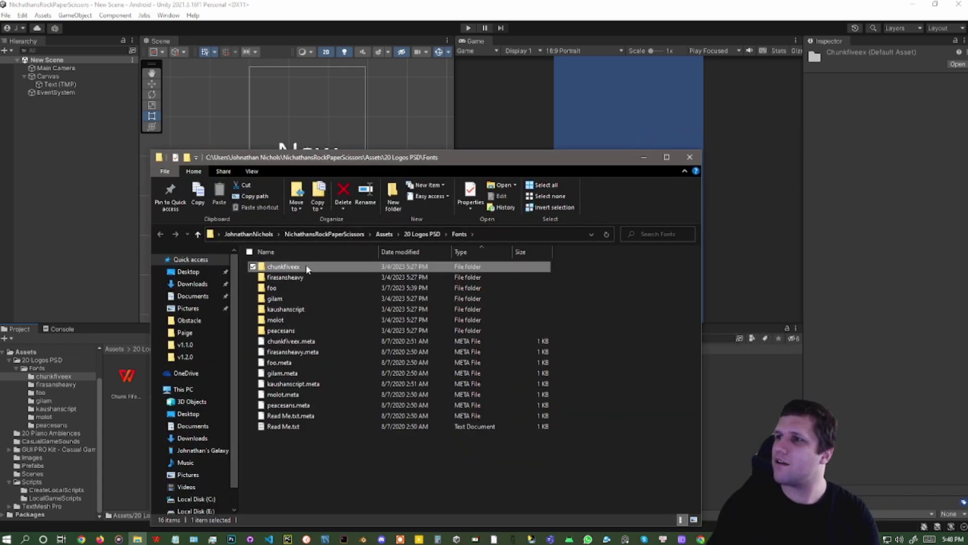
double_click(306, 268)
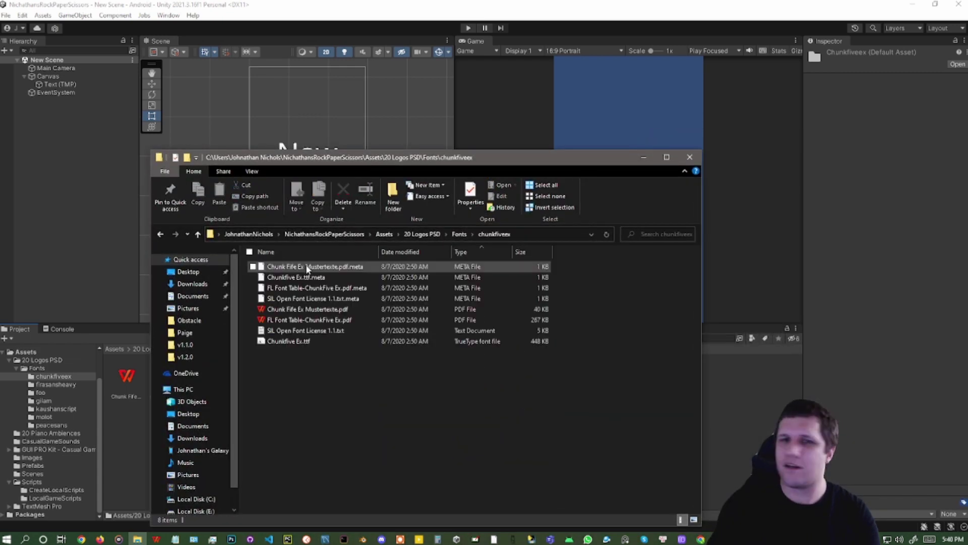
double_click(289, 341)
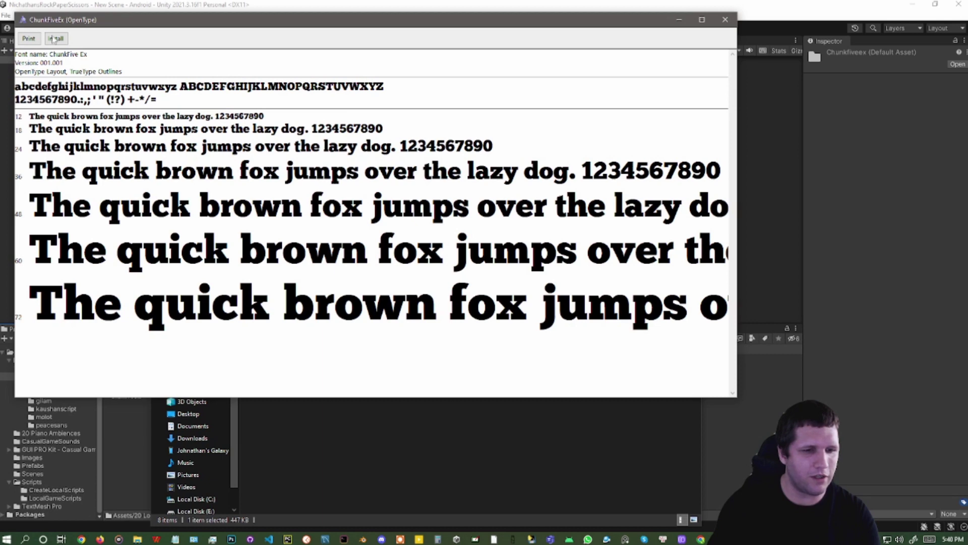
click(54, 39)
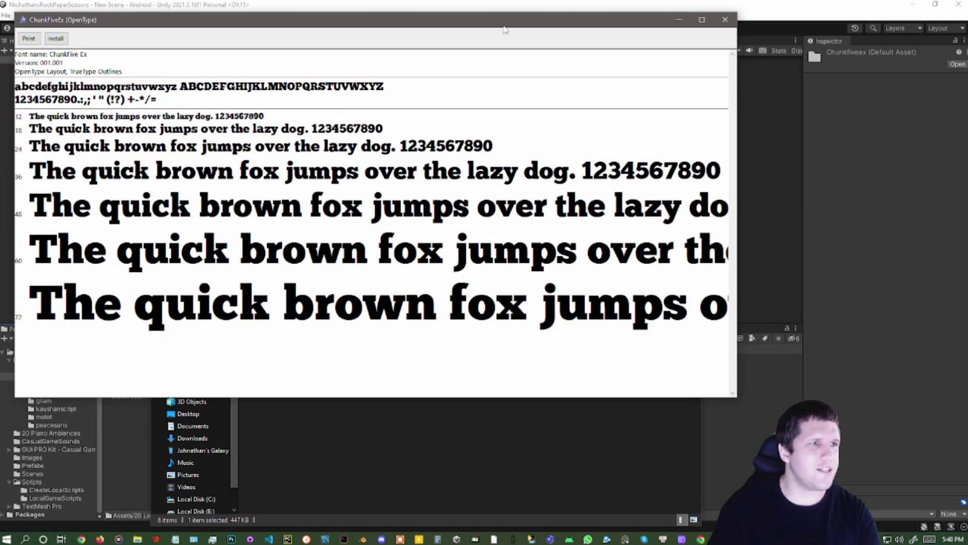
click(725, 20)
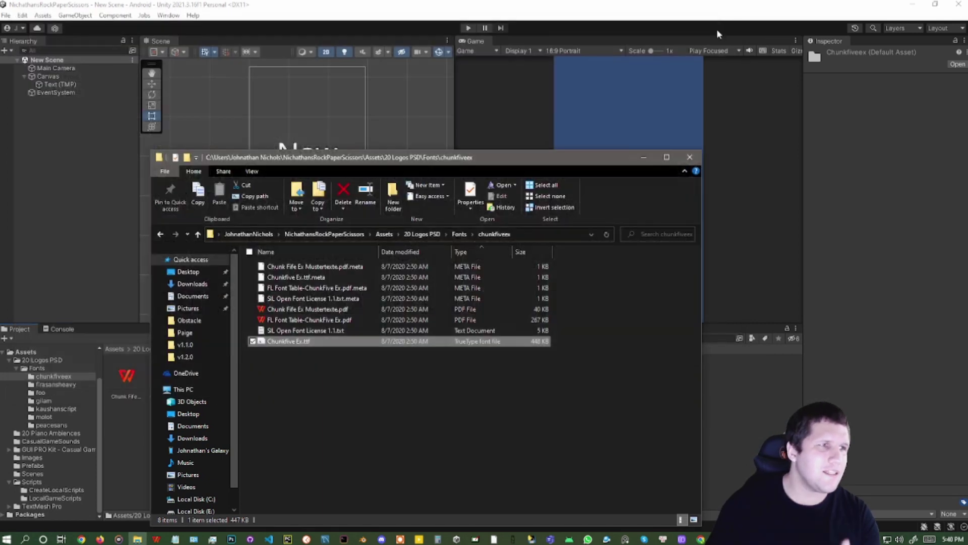
click(690, 157)
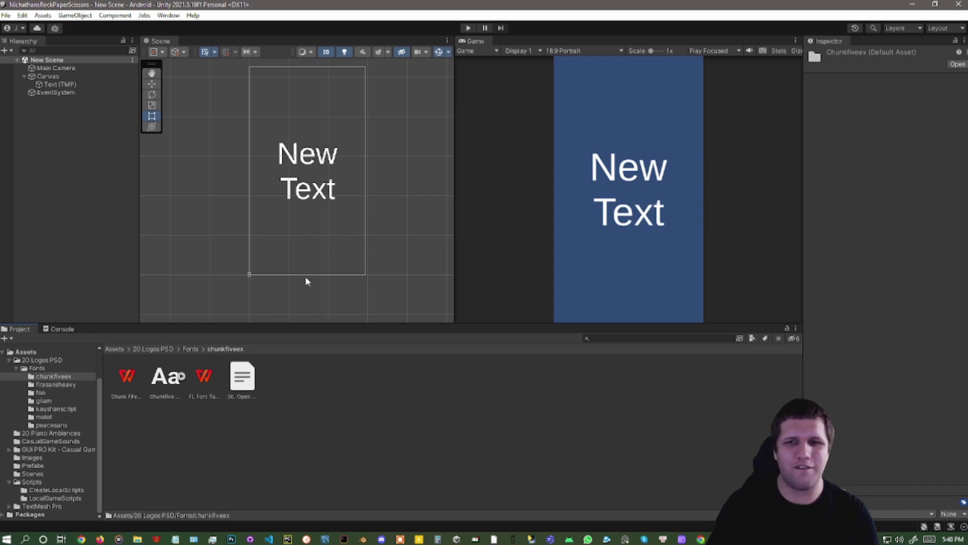
Step: Create a TextMeshPro font asset from the Chunkfive Ex font file
click(61, 84)
click(311, 227)
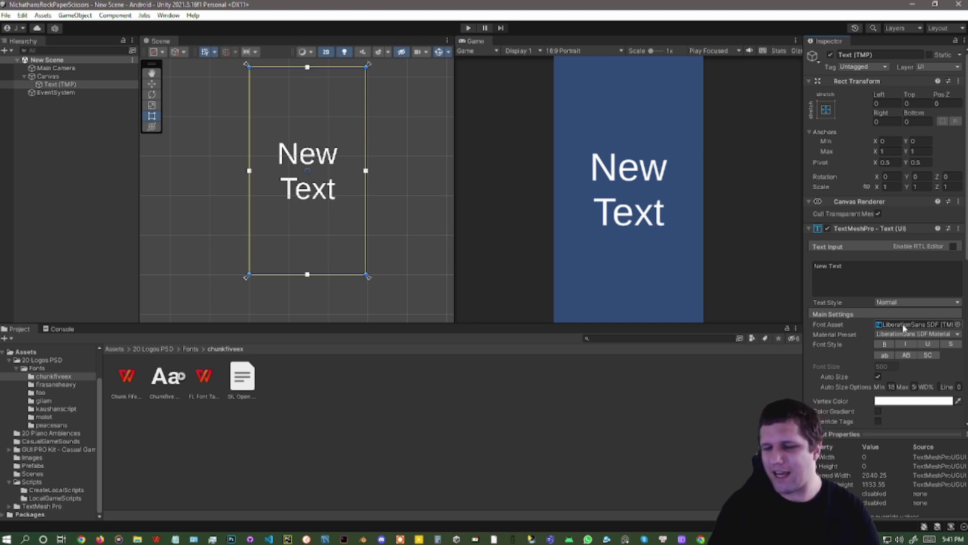
click(163, 378)
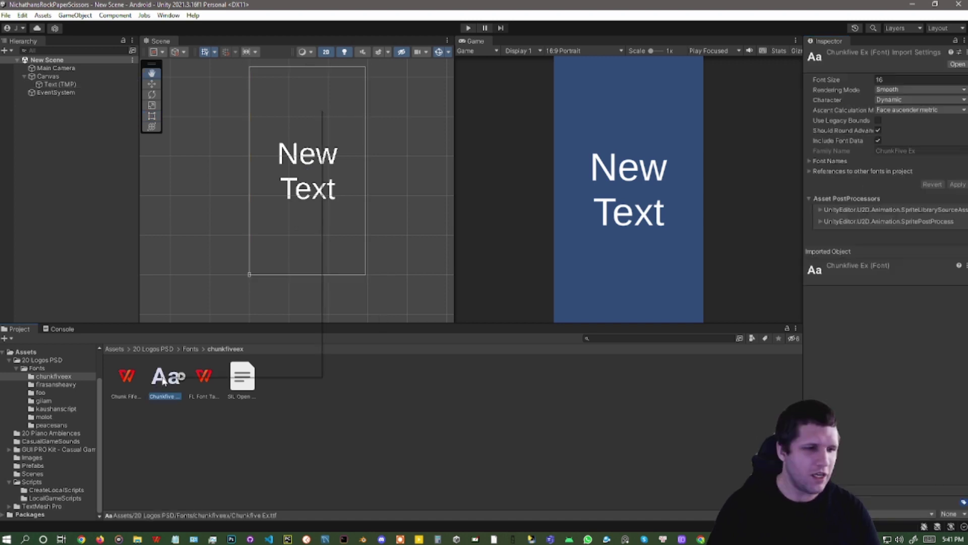
right_click(163, 381)
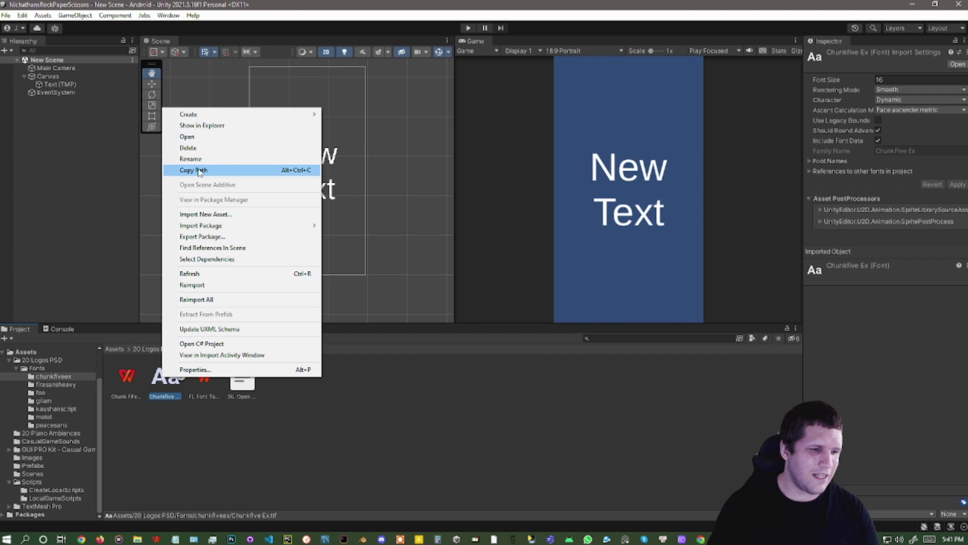
mouse_move(191, 114)
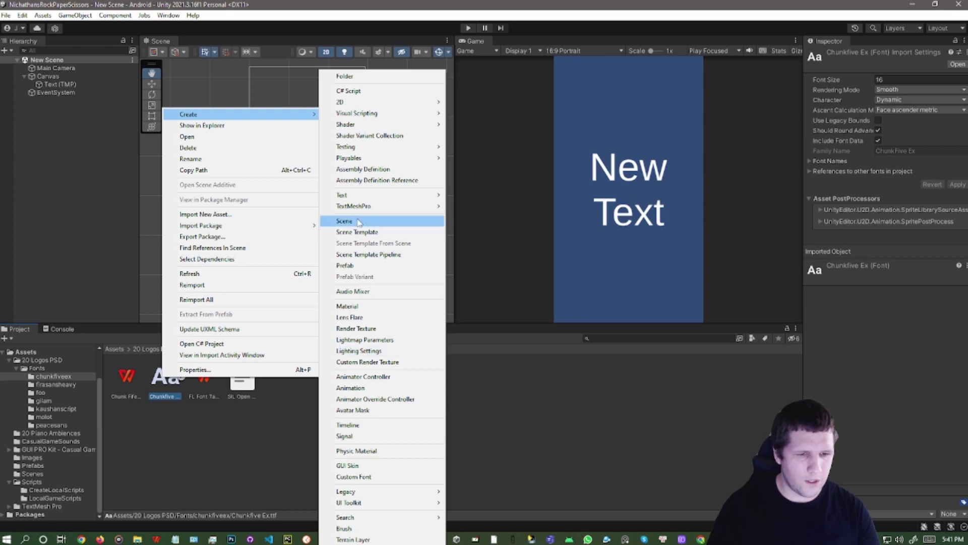
mouse_move(361, 208)
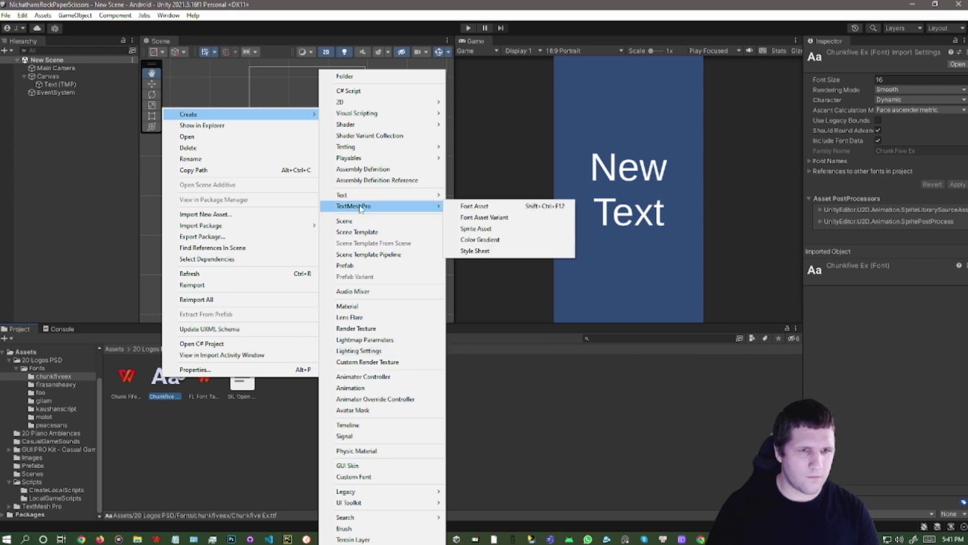
click(549, 210)
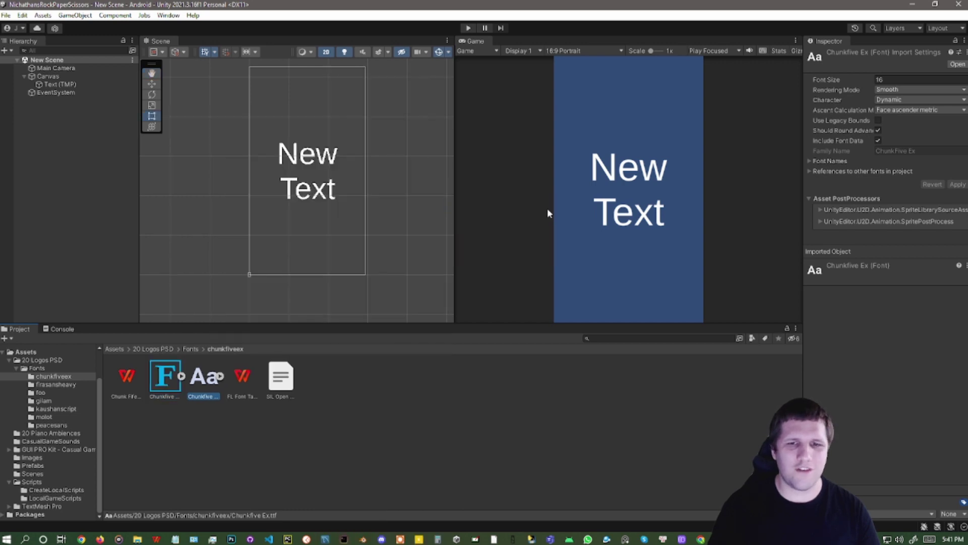
Step: Assign the Chunkfive Ex SDF asset as the font asset of the Text (TMP) object
click(168, 373)
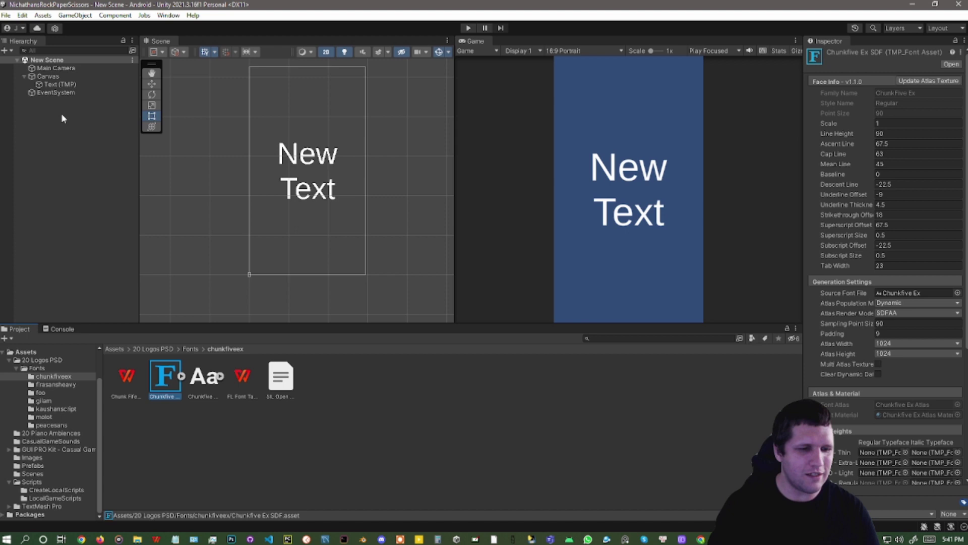
click(56, 84)
drag(178, 371, 913, 325)
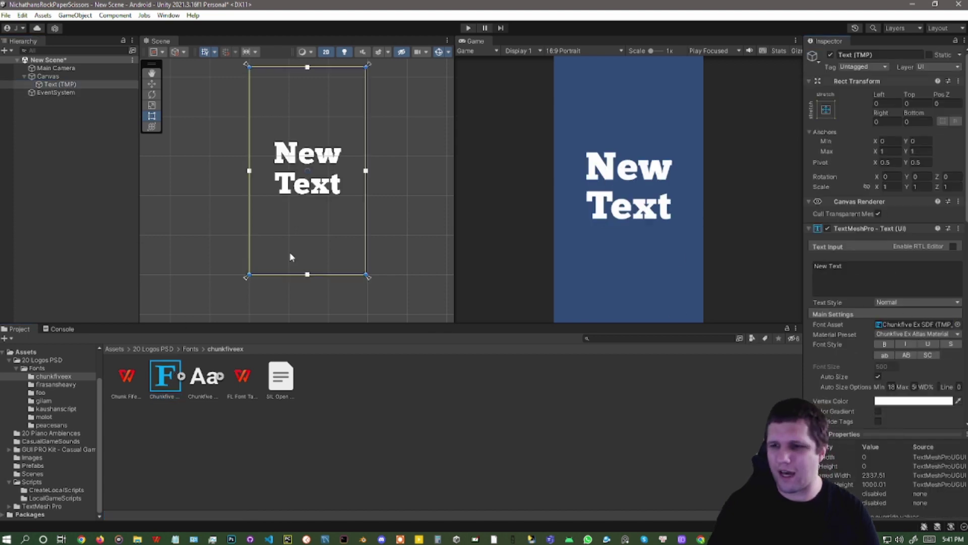
Step: Shrink the text box to the upper half of the canvas and add a duplicate of it filling the lower half
drag(324, 274, 332, 171)
click(81, 84)
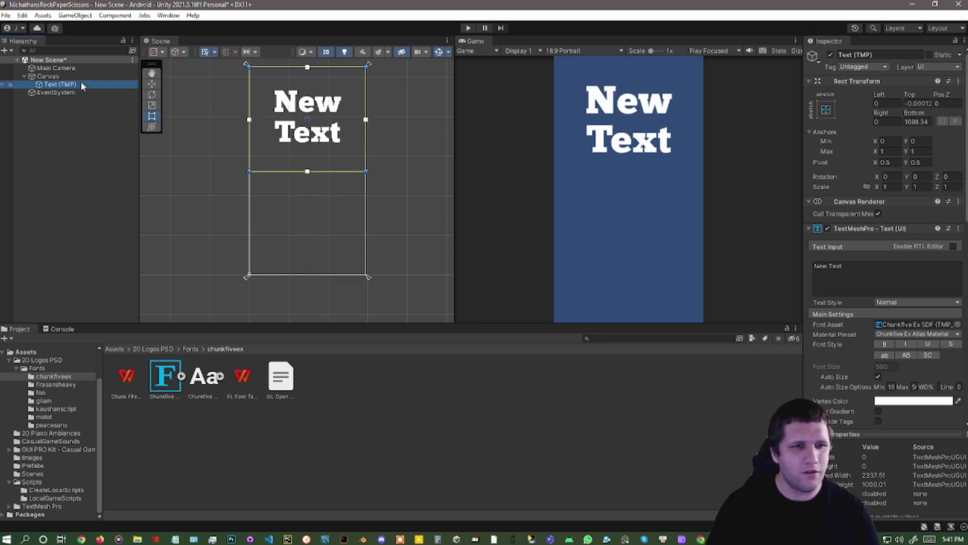
key(ctrl+d)
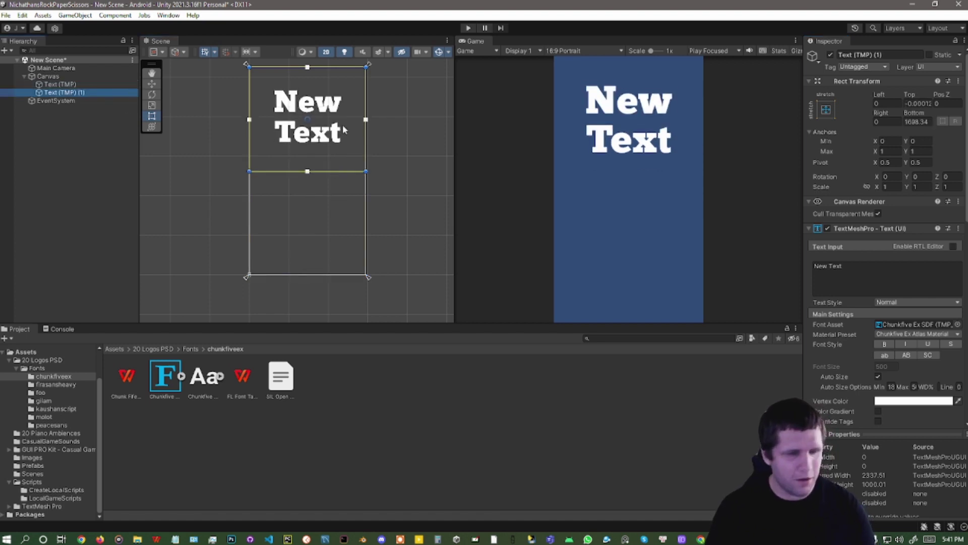
drag(332, 172, 334, 273)
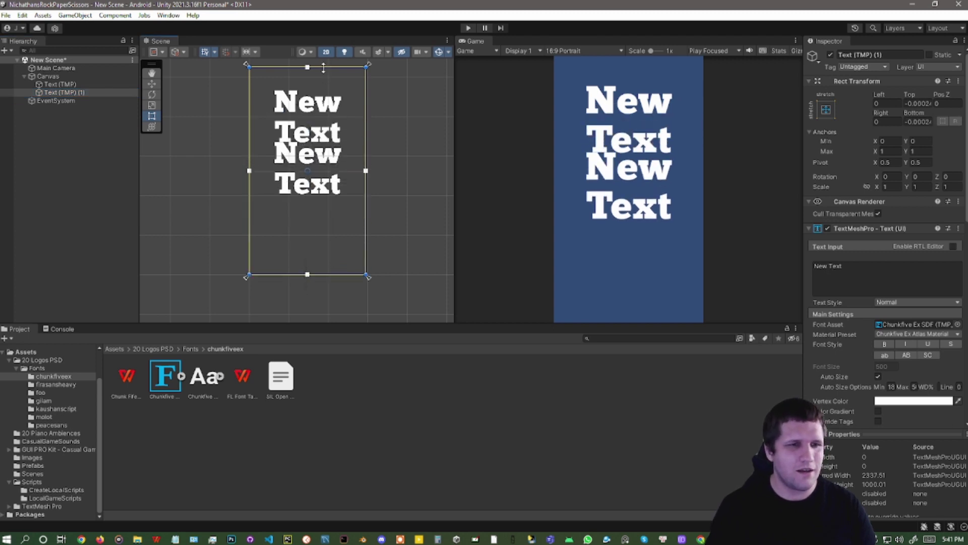
drag(323, 68, 331, 171)
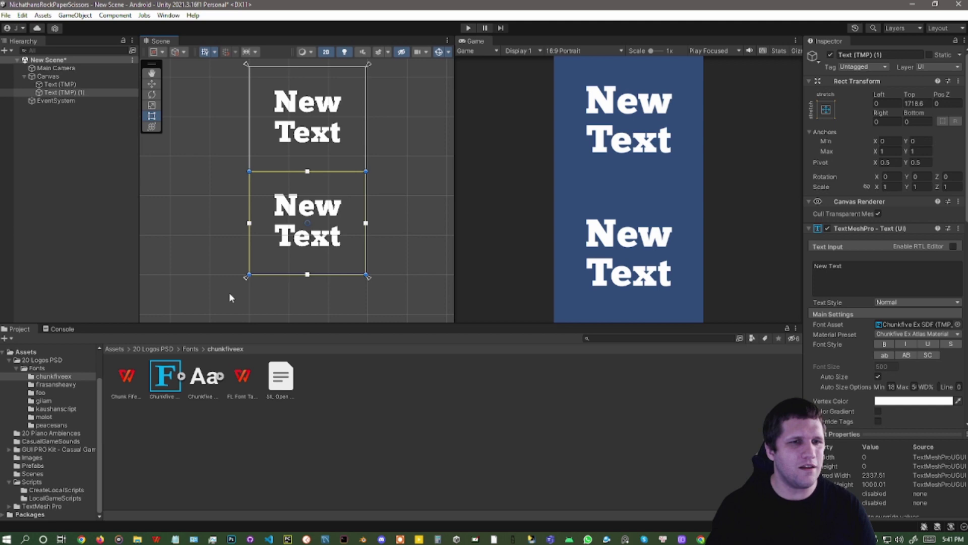
Step: Set the outline thickness in the Text (TMP) object's Chunkfive Ex material to about 0.356
click(169, 374)
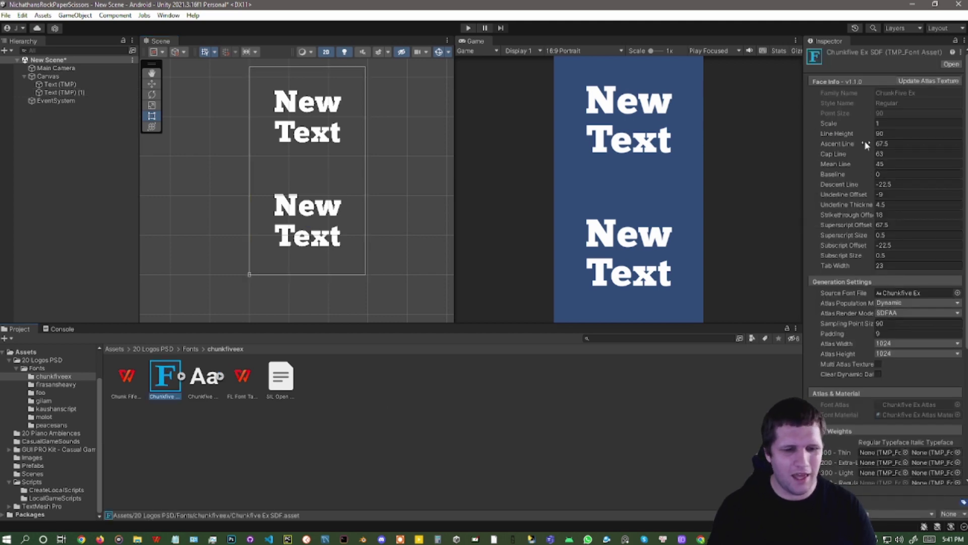
click(75, 85)
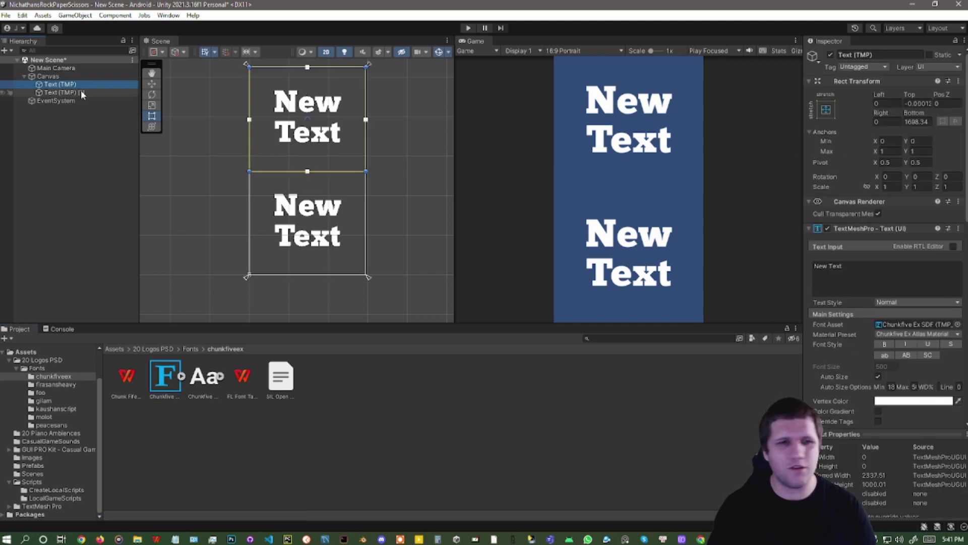
scroll(894, 373, down, 6)
scroll(893, 371, down, 10)
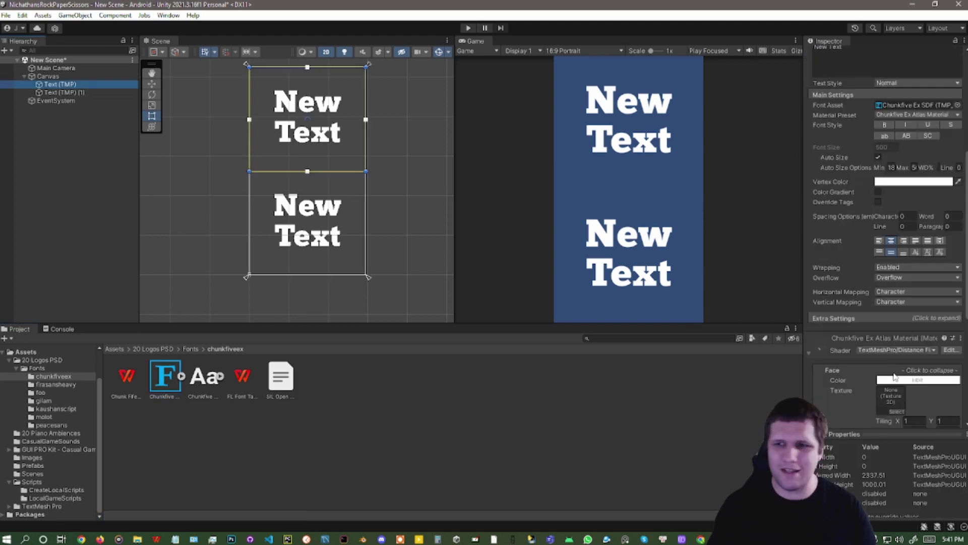
scroll(880, 336, down, 1)
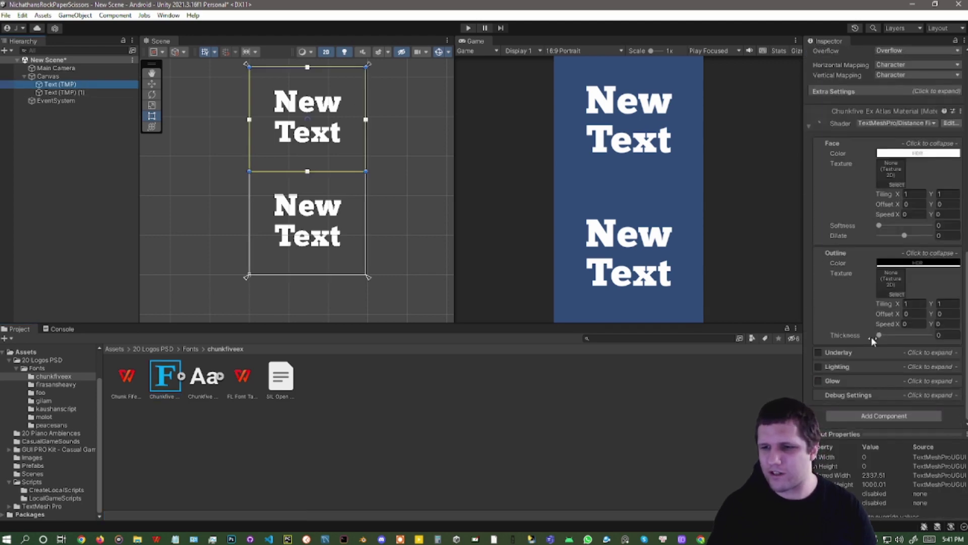
drag(879, 334, 898, 338)
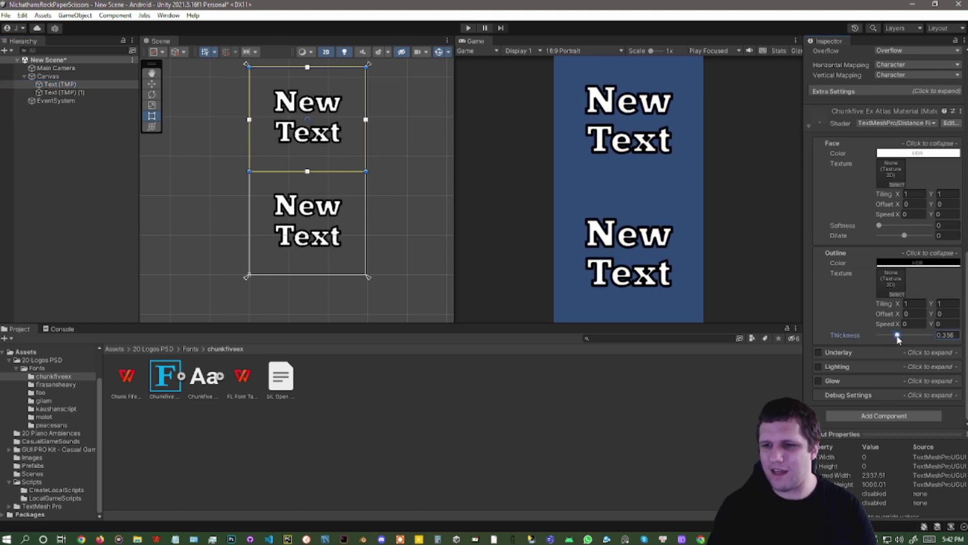
Step: Change the material's outline color to pink, about RGB 248, 123, 123
click(908, 263)
click(901, 325)
drag(900, 325, 910, 324)
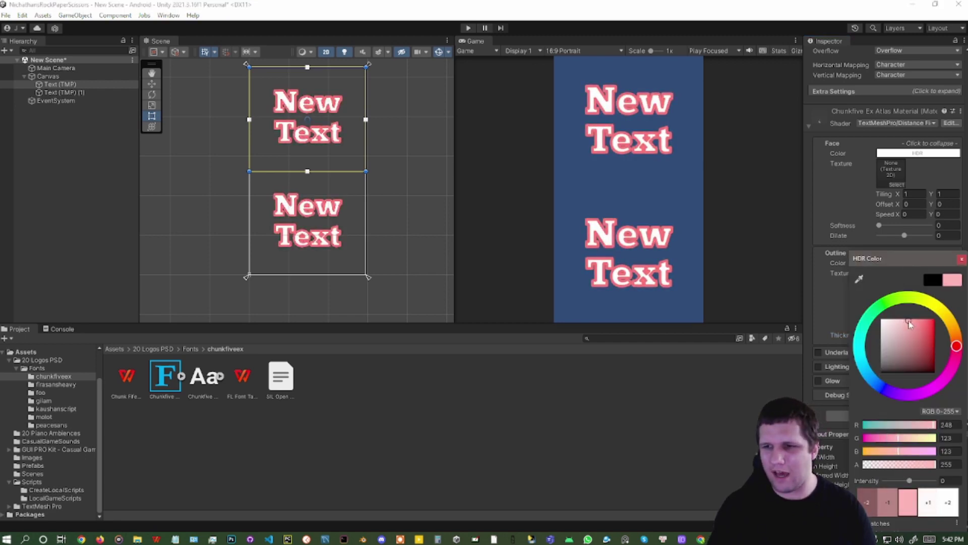
click(962, 259)
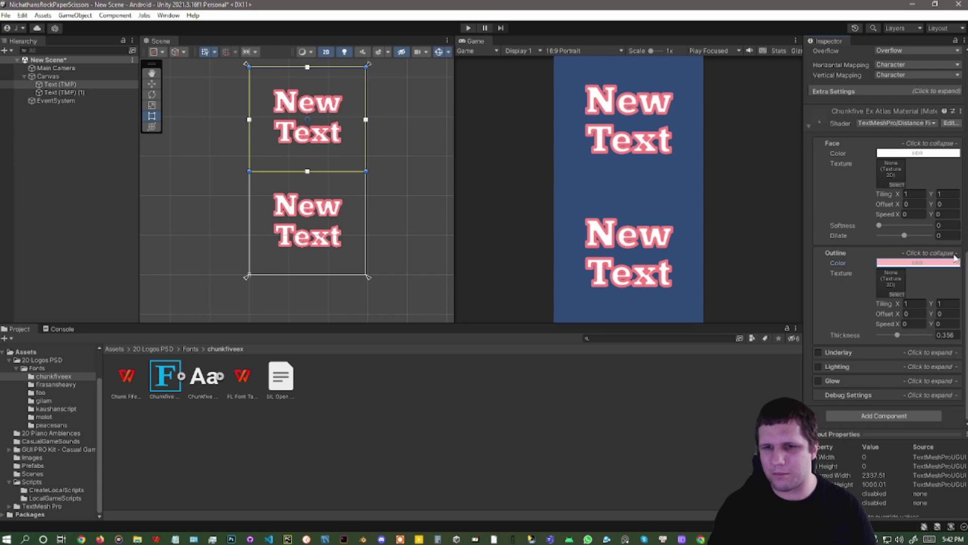
Step: Change the material's face color to bright green, about RGB 48, 205, 1
click(908, 153)
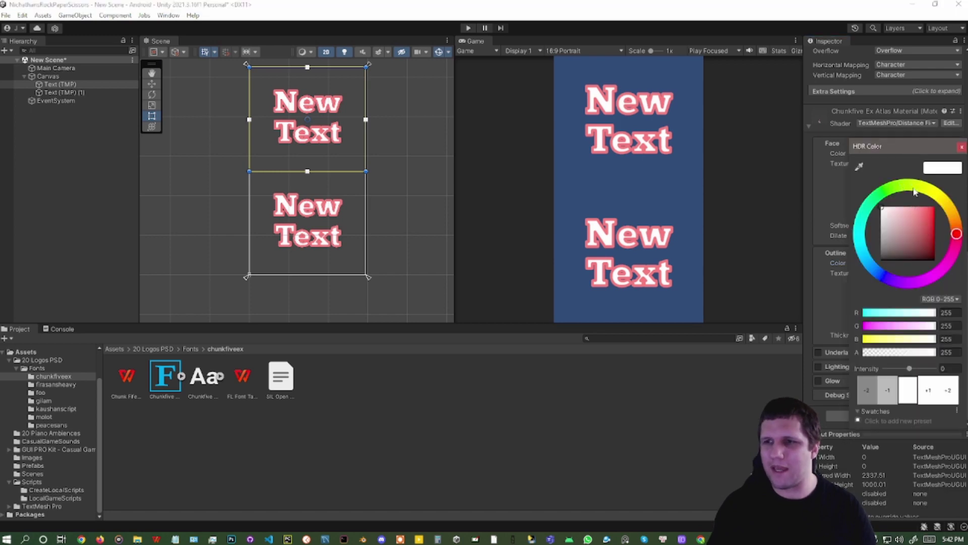
drag(915, 192, 895, 188)
drag(933, 219, 938, 220)
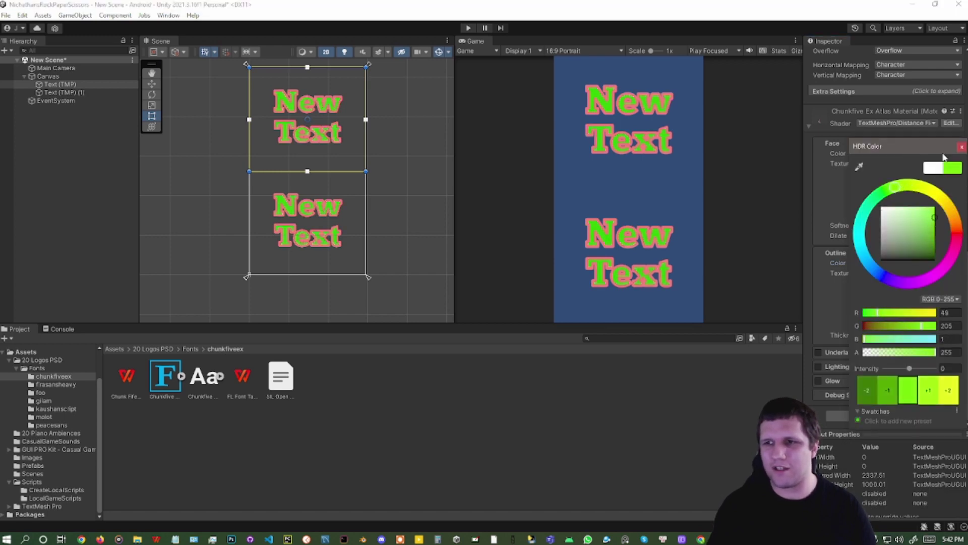
Step: Create another TextMeshPro font asset from the Chunkfive Ex font and duplicate the original Chunkfive Ex SDF font asset
click(962, 148)
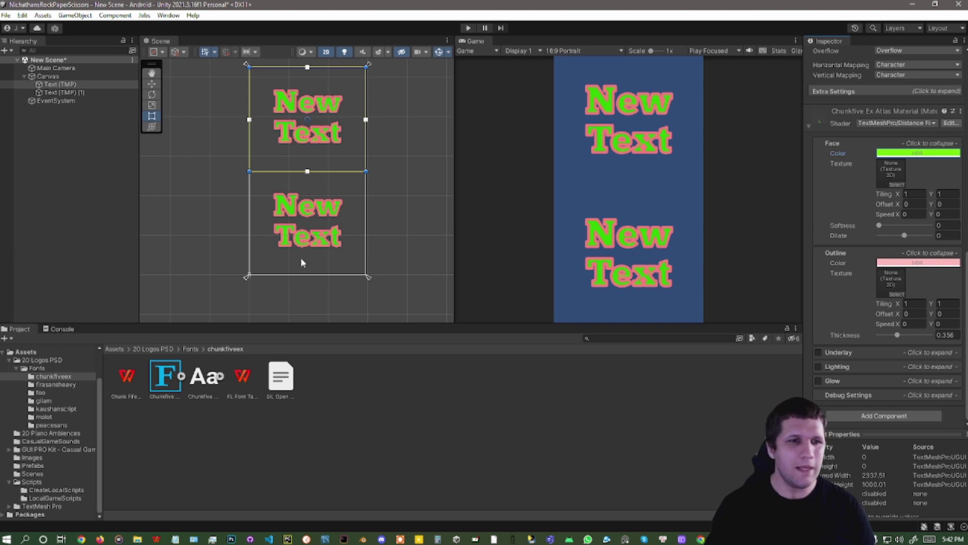
click(201, 381)
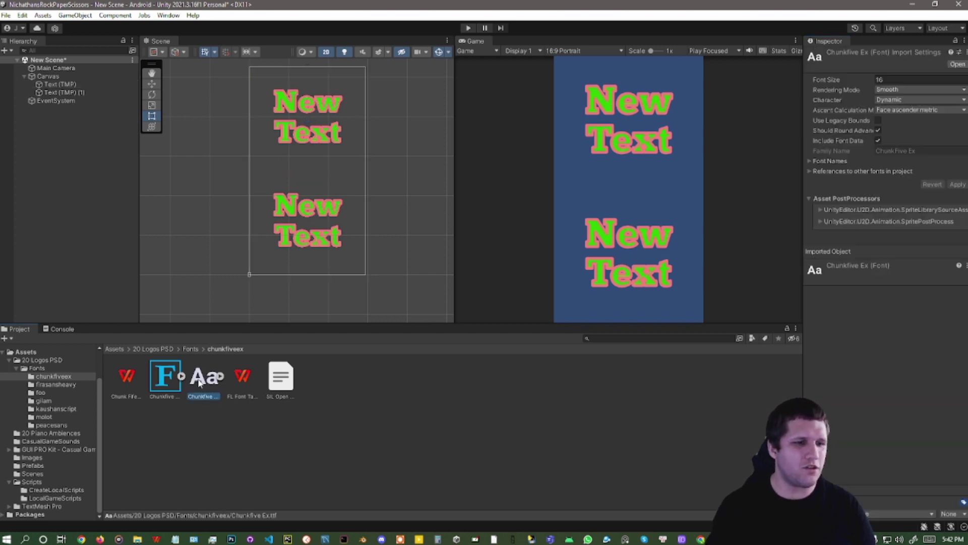
right_click(200, 382)
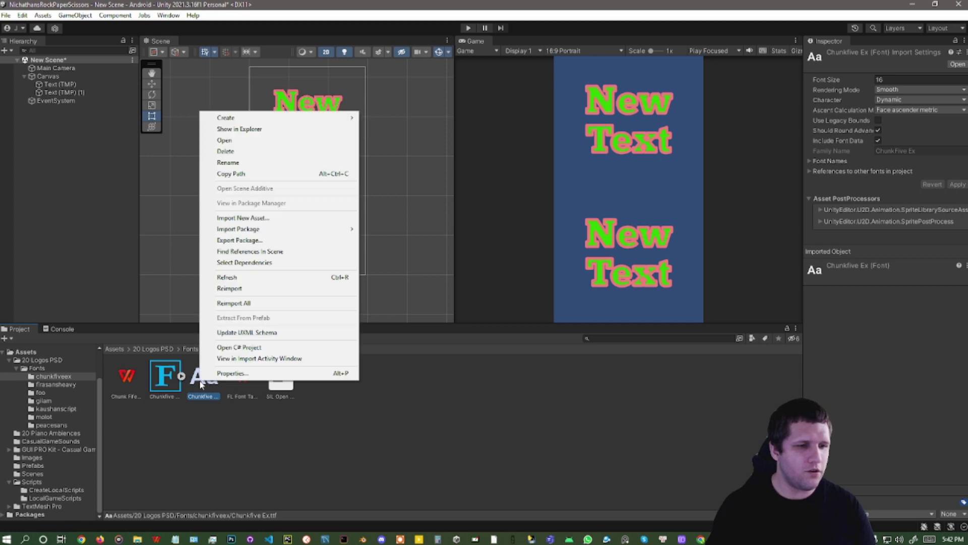
mouse_move(305, 119)
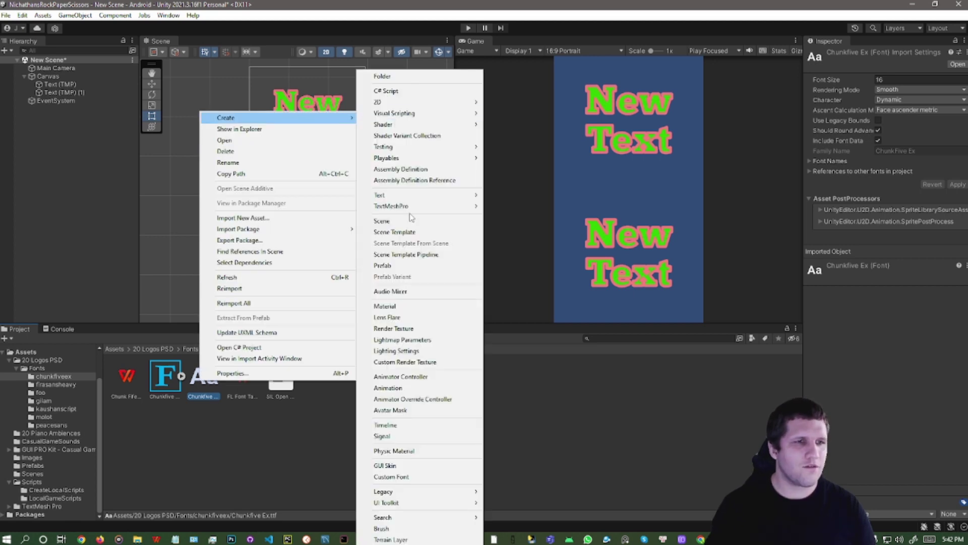
mouse_move(449, 209)
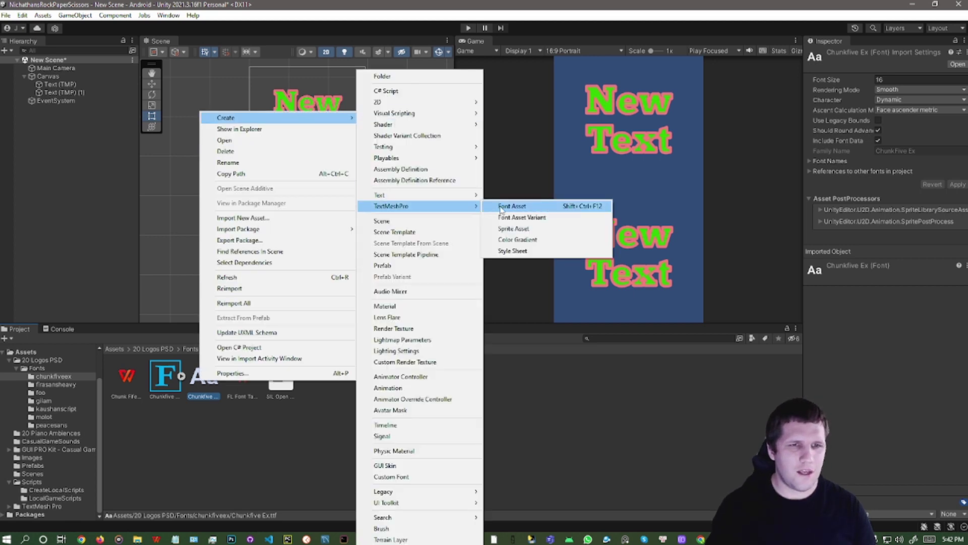
click(502, 209)
click(203, 382)
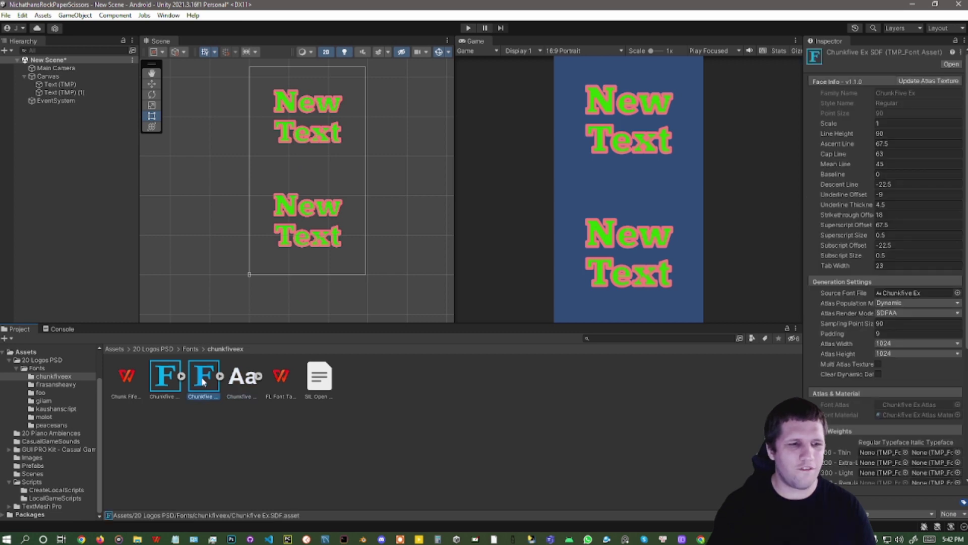
key(ctrl+d)
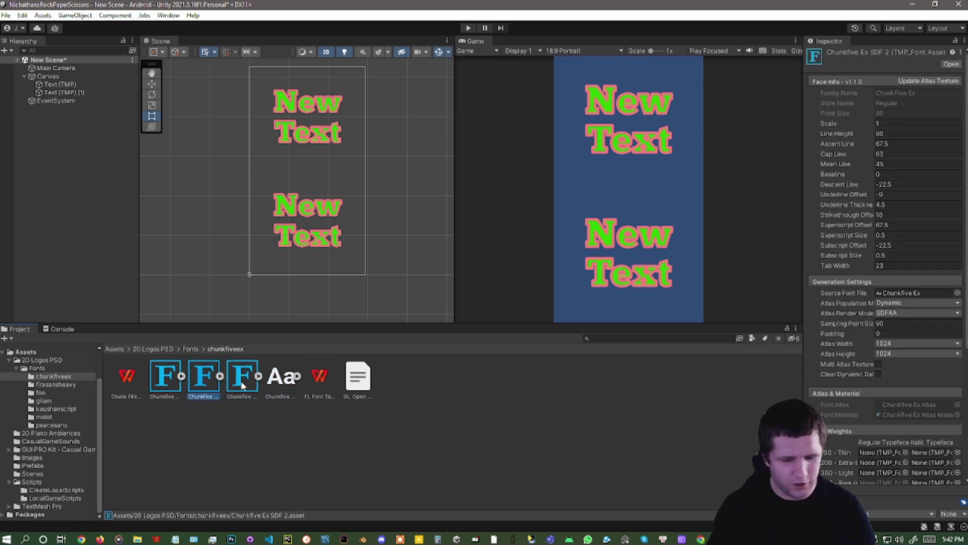
Step: Assign the Chunkfive Ex SDF 1 font asset to the lower text object, Text (TMP) (1)
click(76, 92)
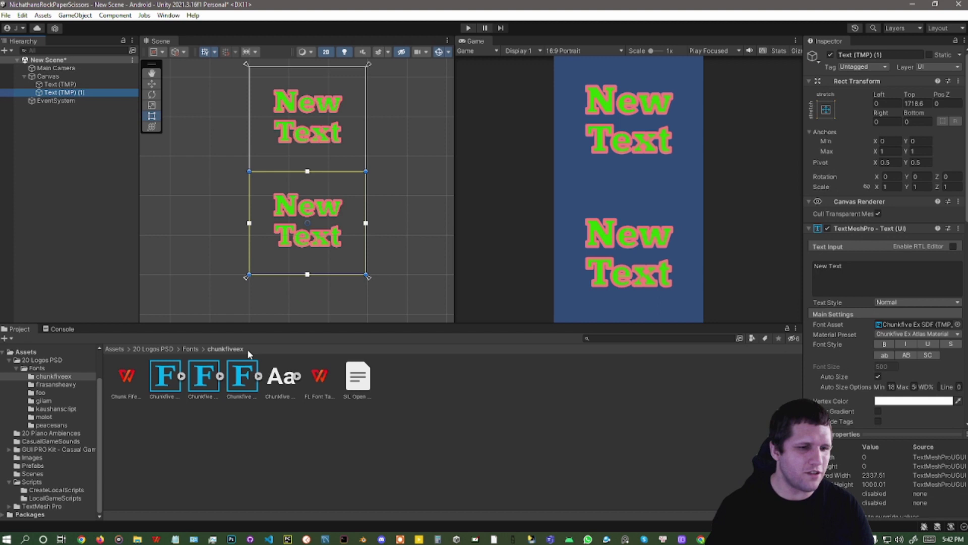
drag(242, 376, 919, 322)
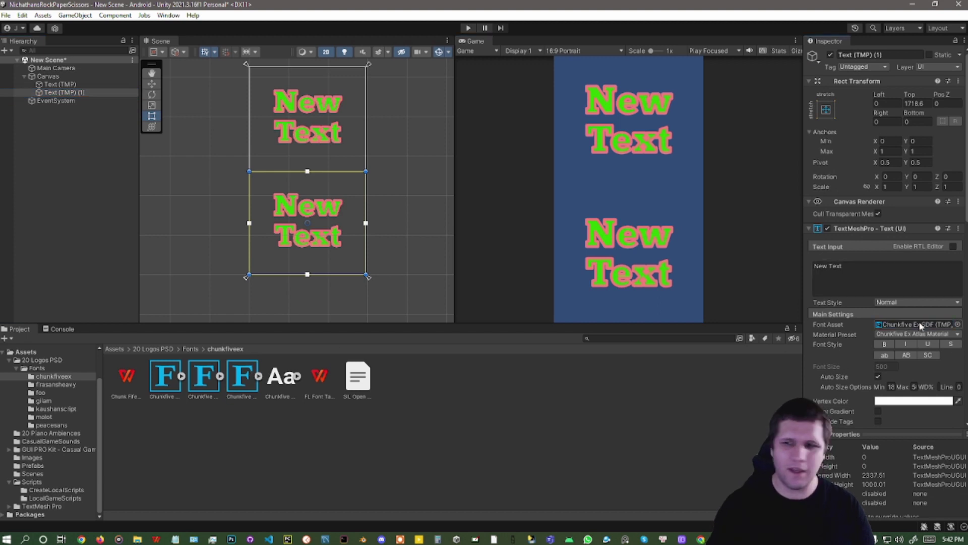
scroll(894, 328, down, 10)
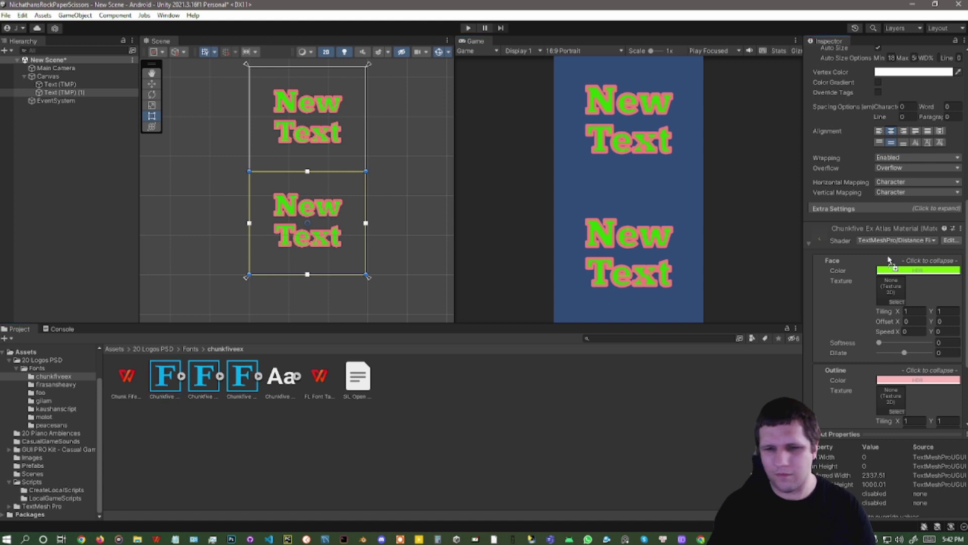
scroll(912, 59, up, 10)
click(915, 149)
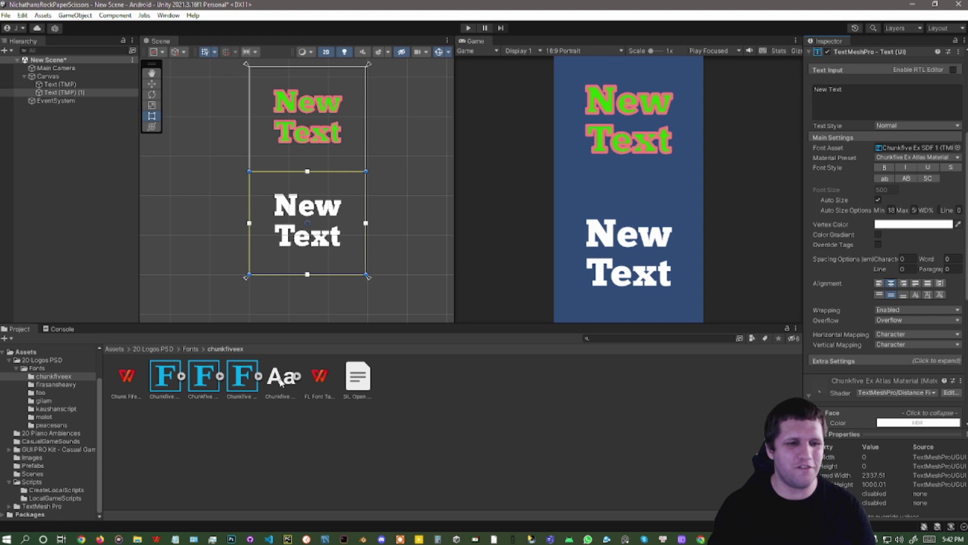
Step: Rename the Chunkfive Ex SDF font asset to Chunkfive Ex SDF Green&Pink
click(243, 376)
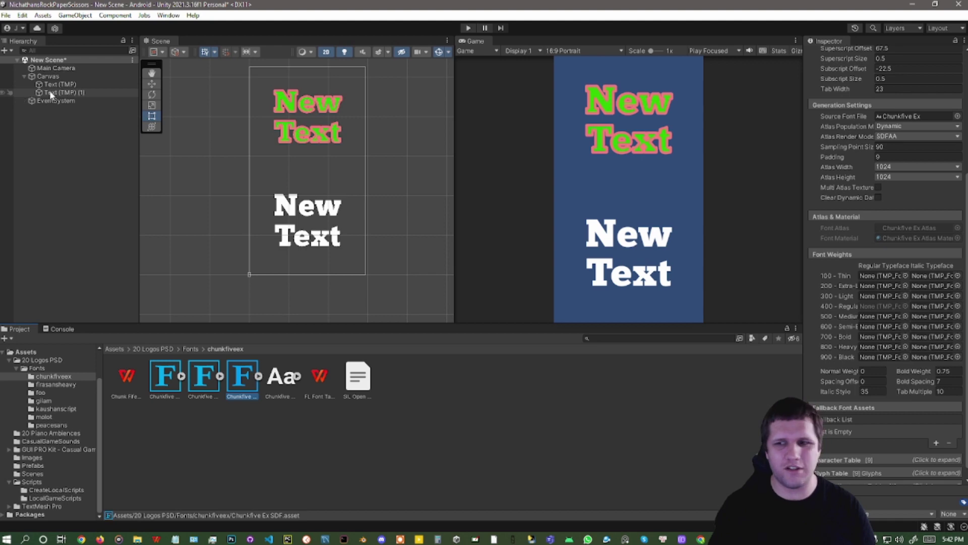
right_click(239, 381)
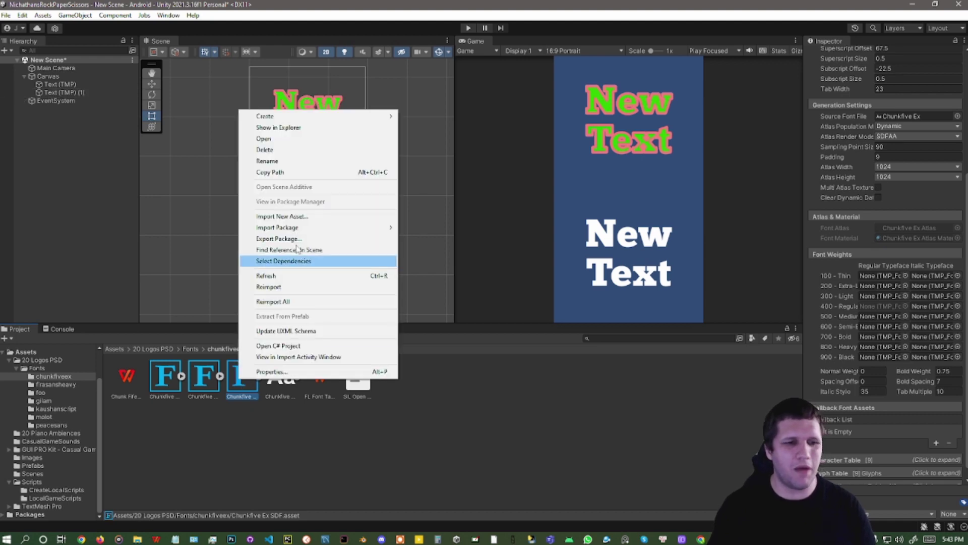
click(285, 161)
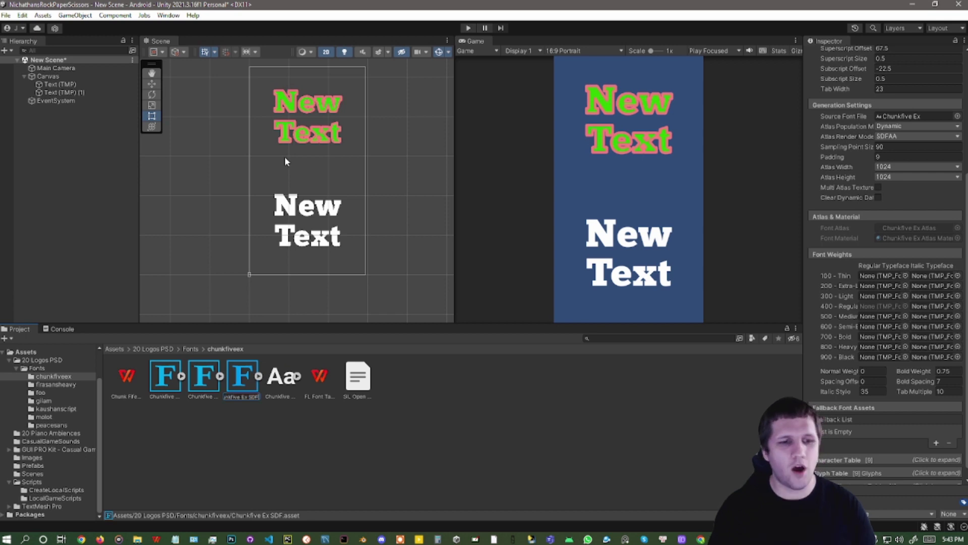
text(Green)
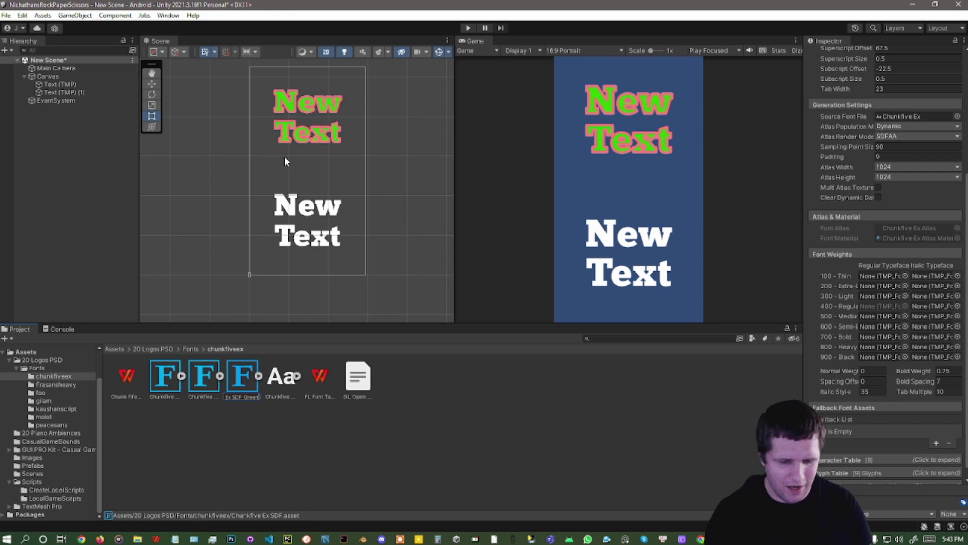
text(&Pink)
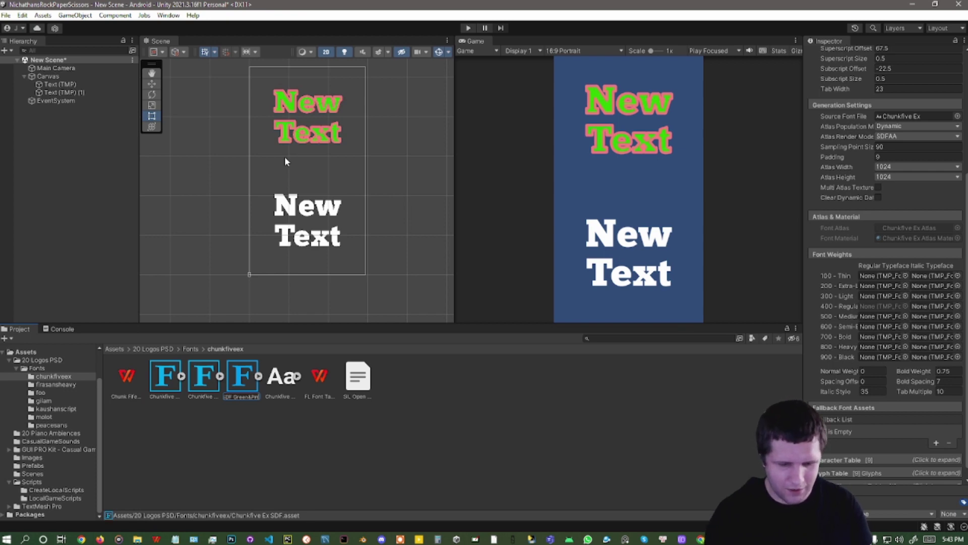